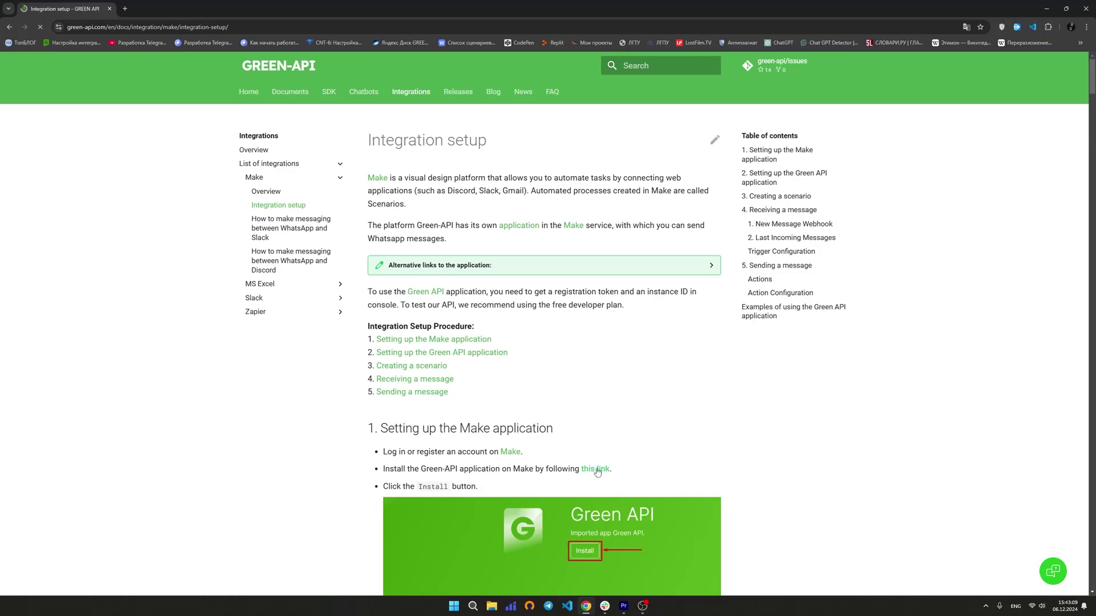
# - Install the Green API app into My Organization and finish back on the My Team dashboard
pyautogui.click(595, 469)
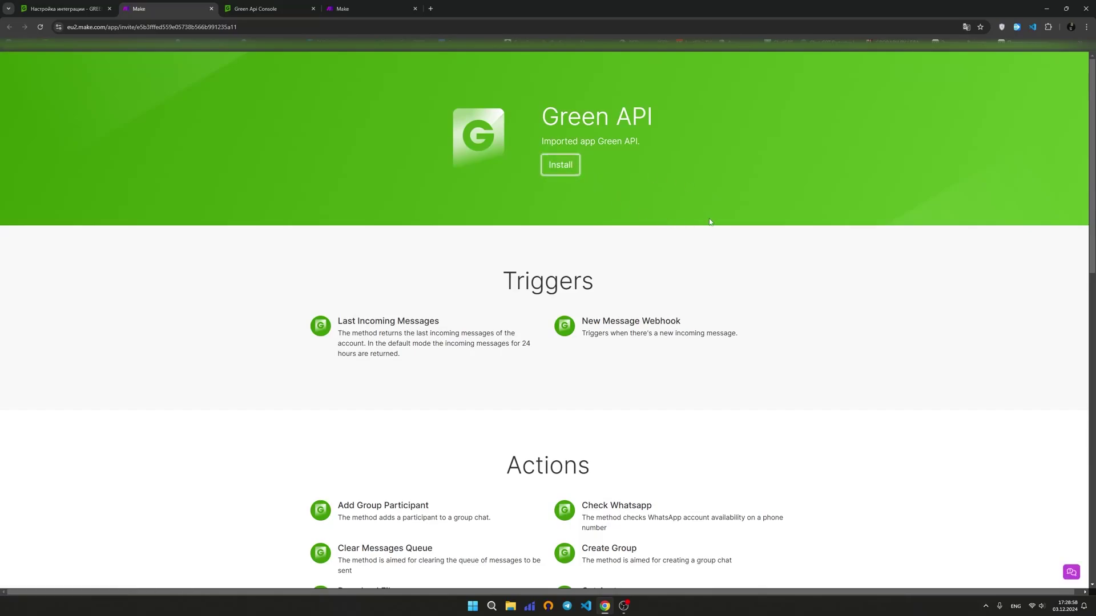
pyautogui.press('Return')
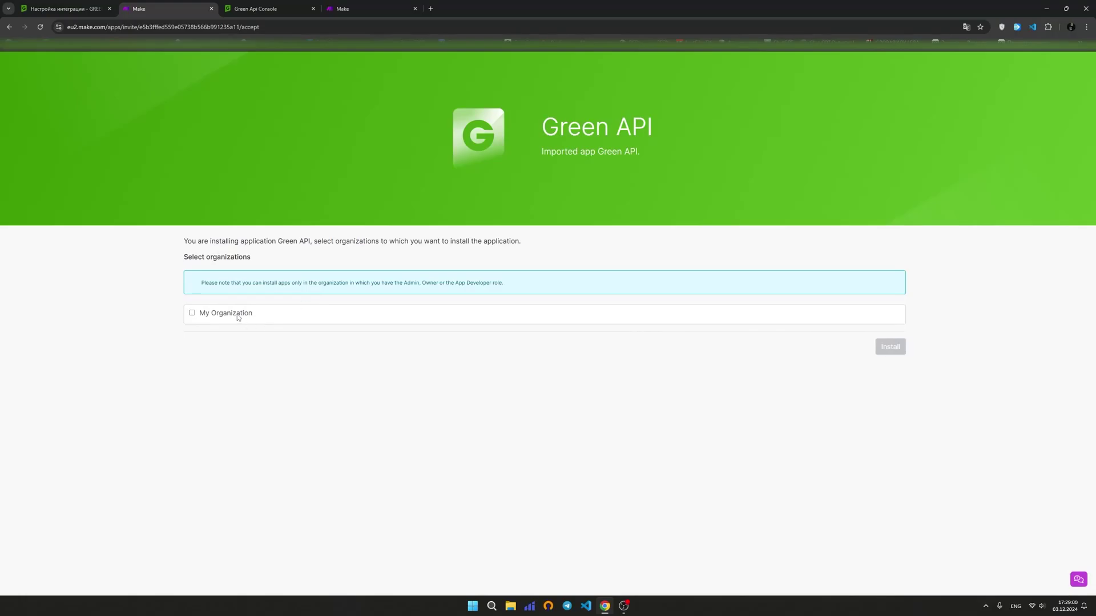
pyautogui.click(201, 317)
pyautogui.click(882, 351)
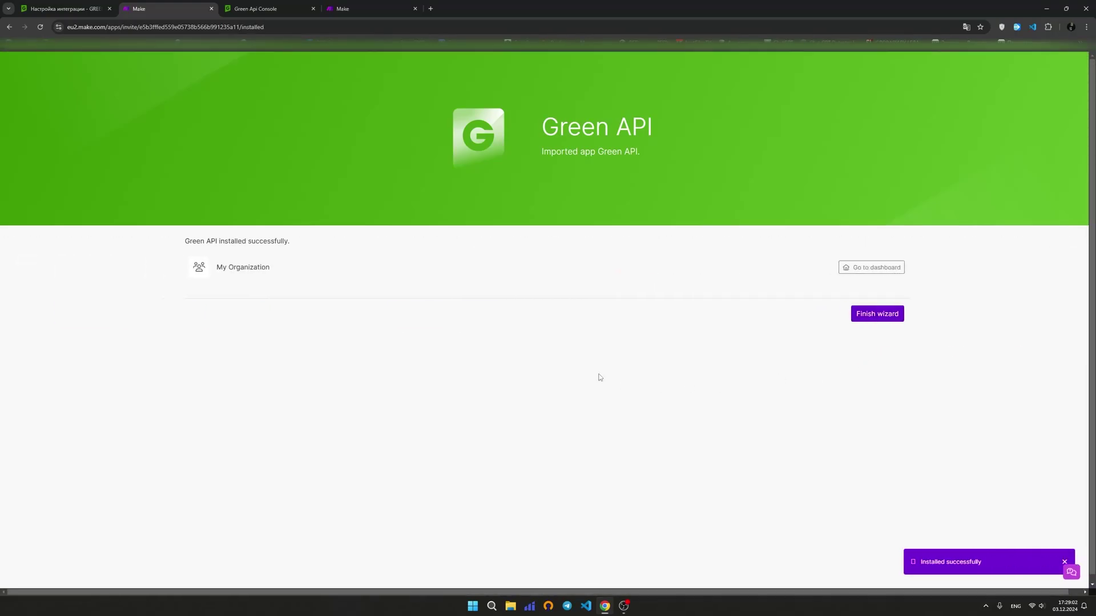
pyautogui.click(885, 319)
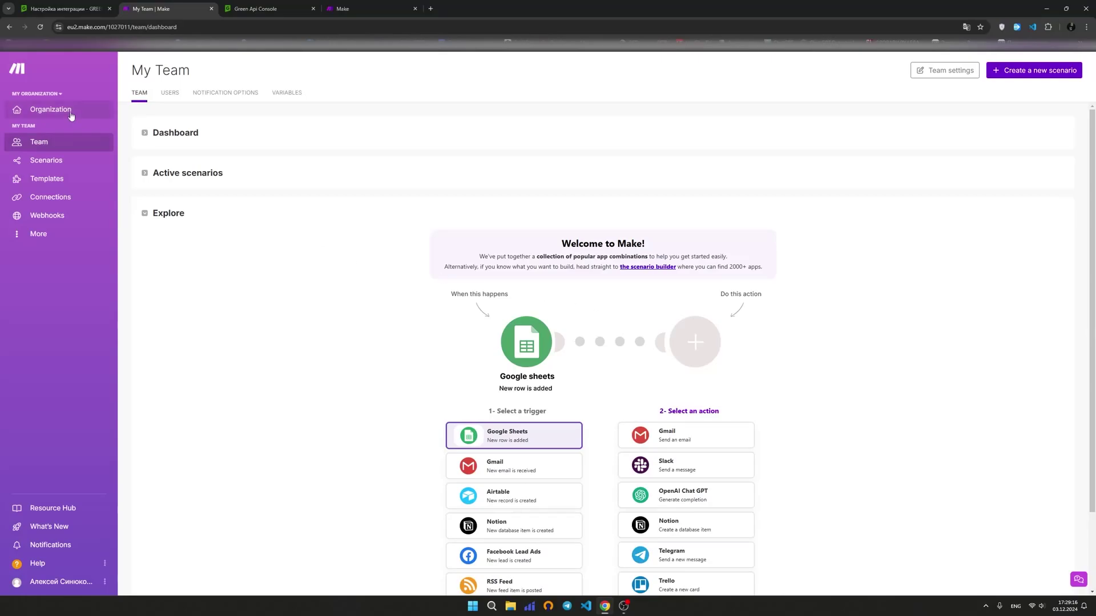
# - Open My Organization's Installed Apps list to confirm Green API appears there
pyautogui.click(50, 109)
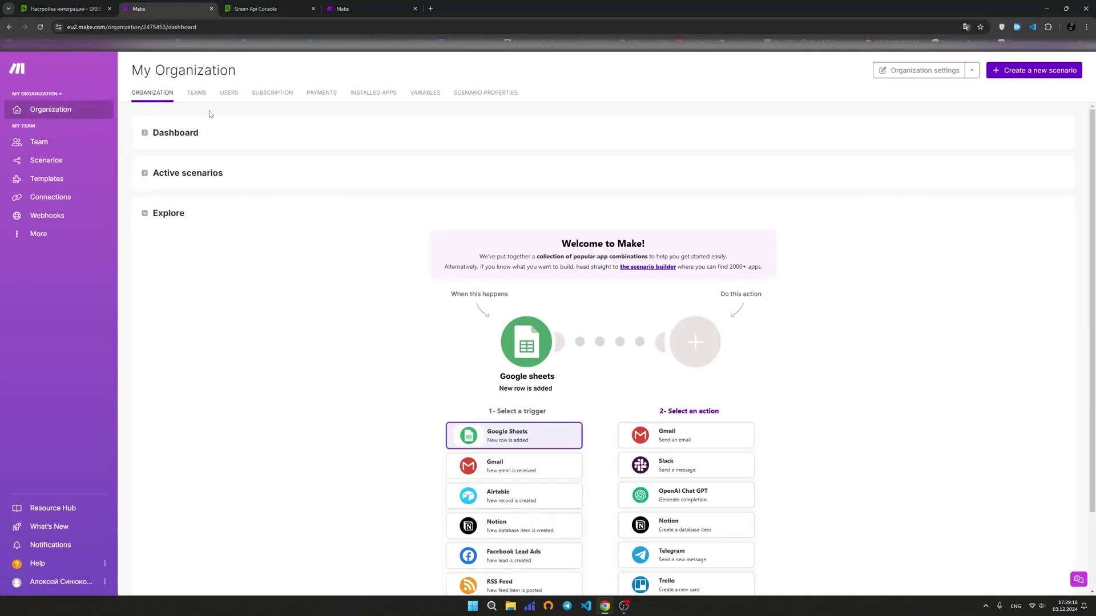
pyautogui.click(354, 102)
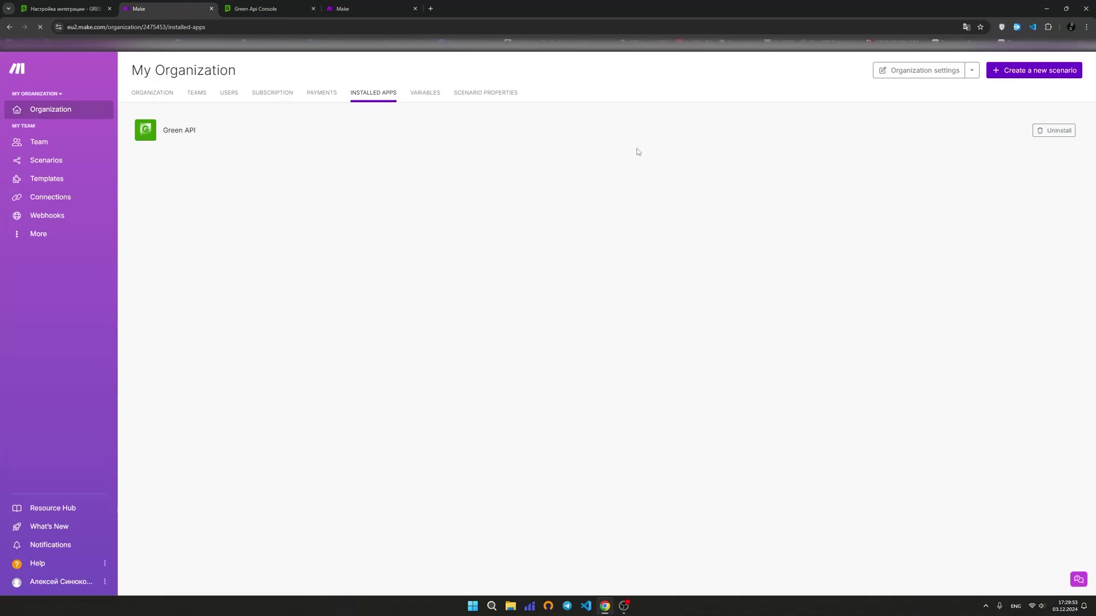
# - Create a new, empty scenario from the Scenarios list
pyautogui.click(35, 161)
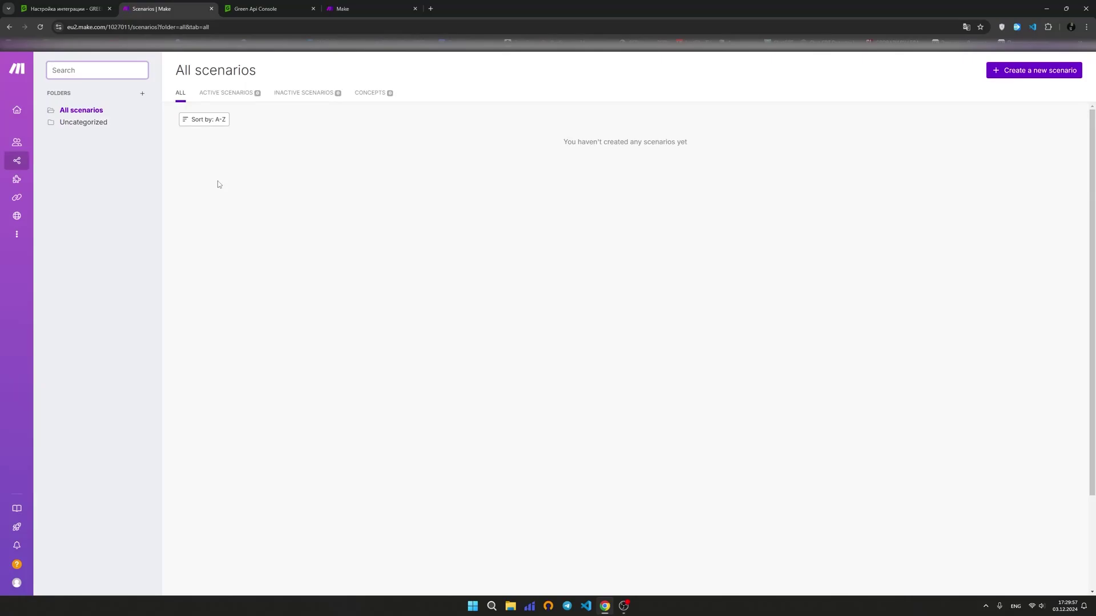
pyautogui.click(1034, 70)
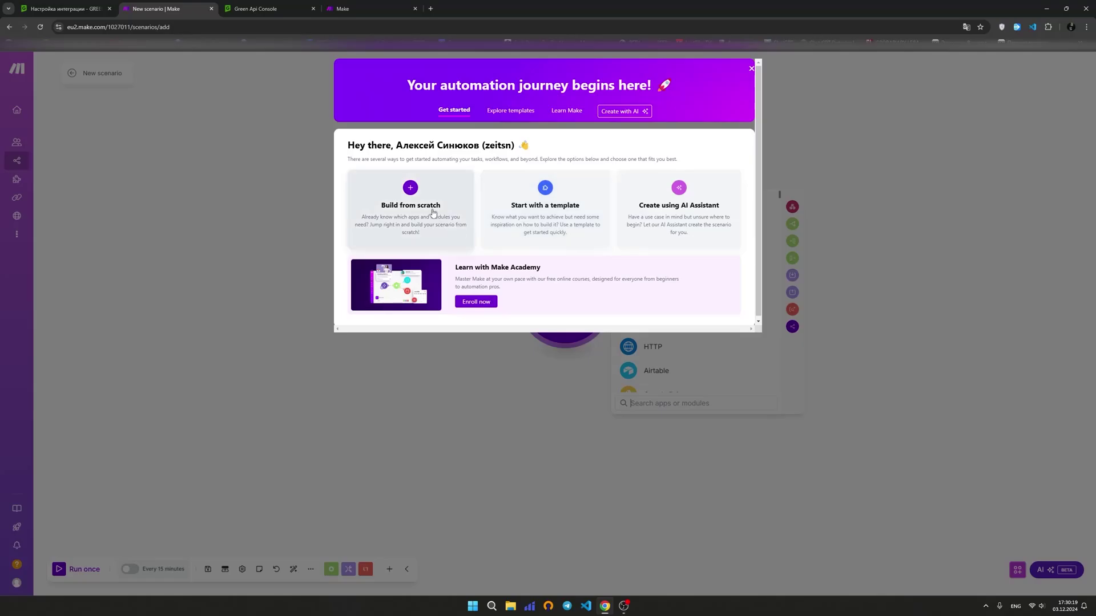
# - Dismiss the welcome and add Green API's Last Incoming Messages trigger as the first module
pyautogui.click(751, 68)
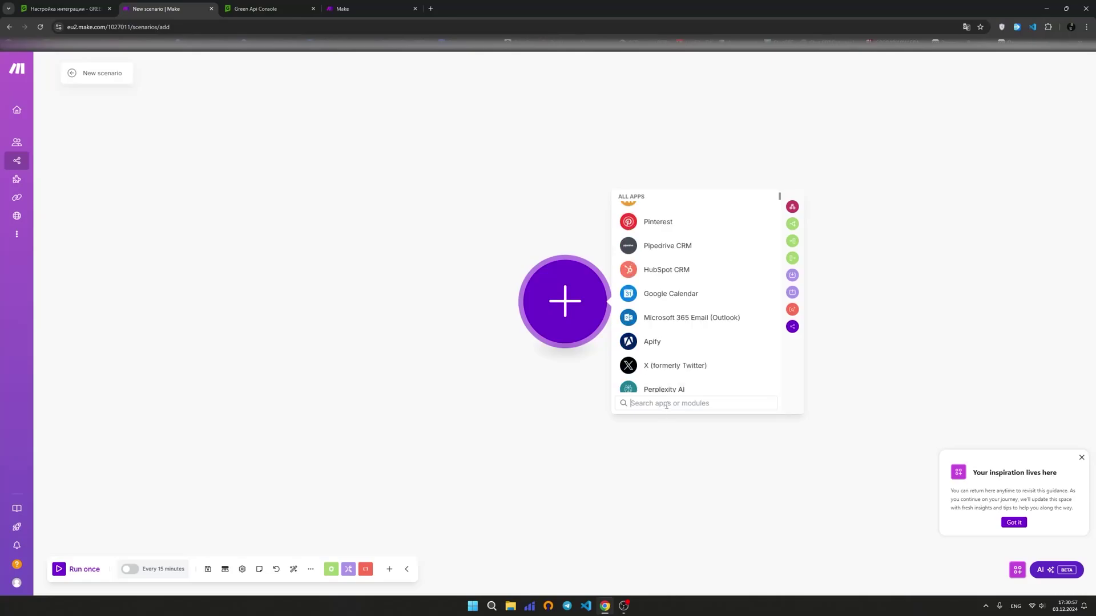
pyautogui.write('gre')
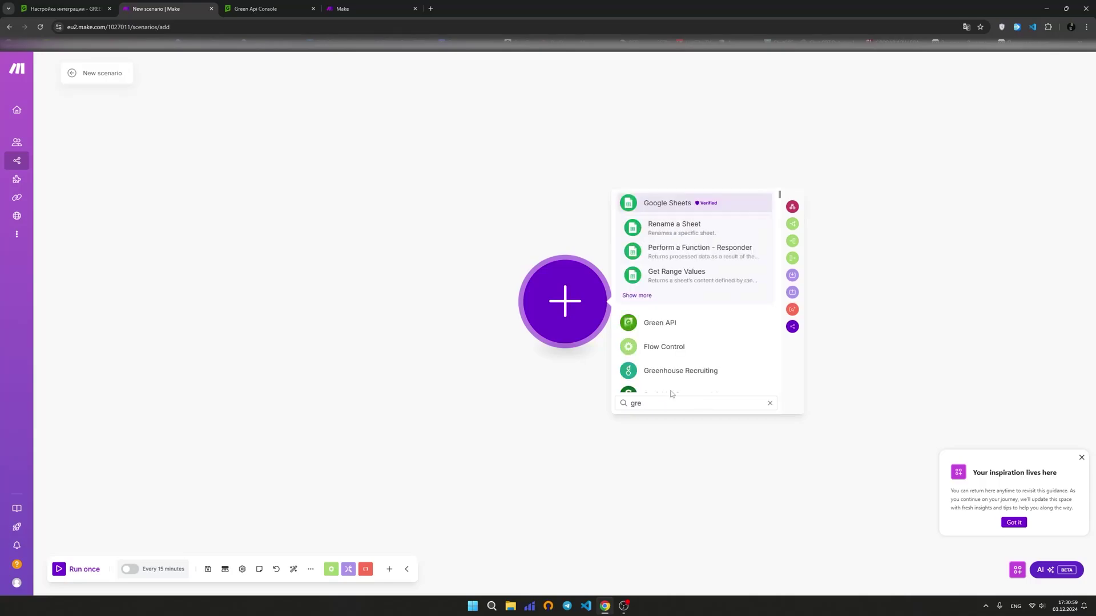
pyautogui.click(679, 329)
pyautogui.write('las')
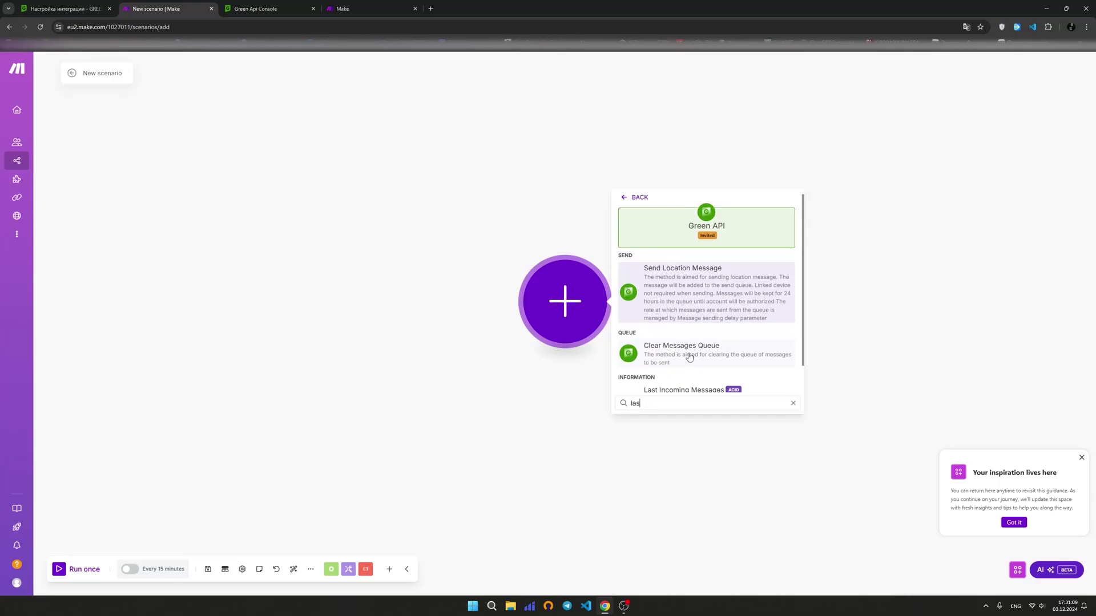
pyautogui.write('t')
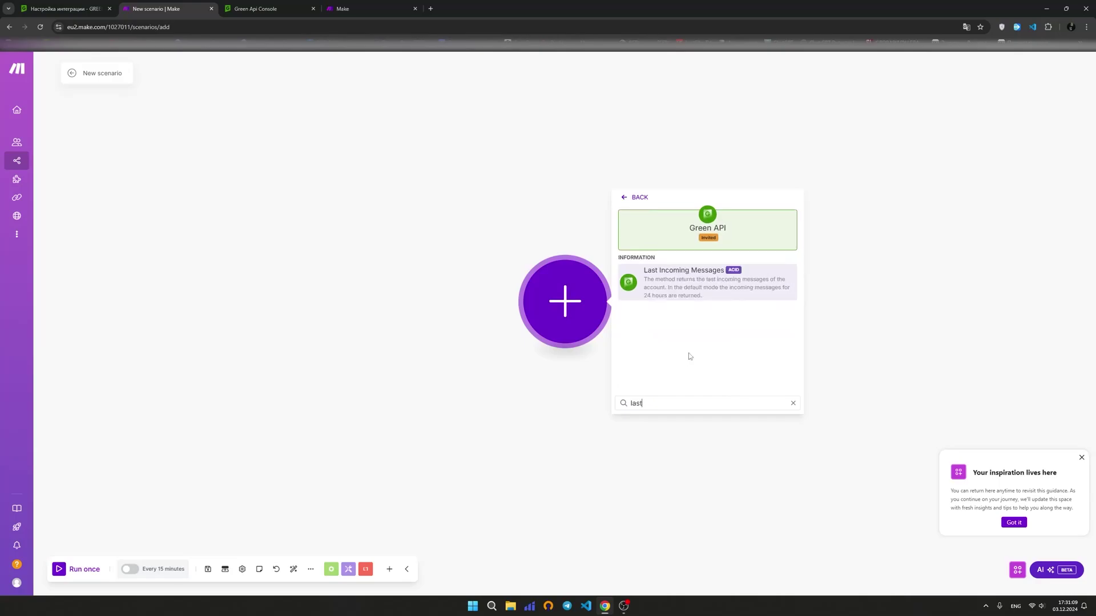
pyautogui.click(695, 290)
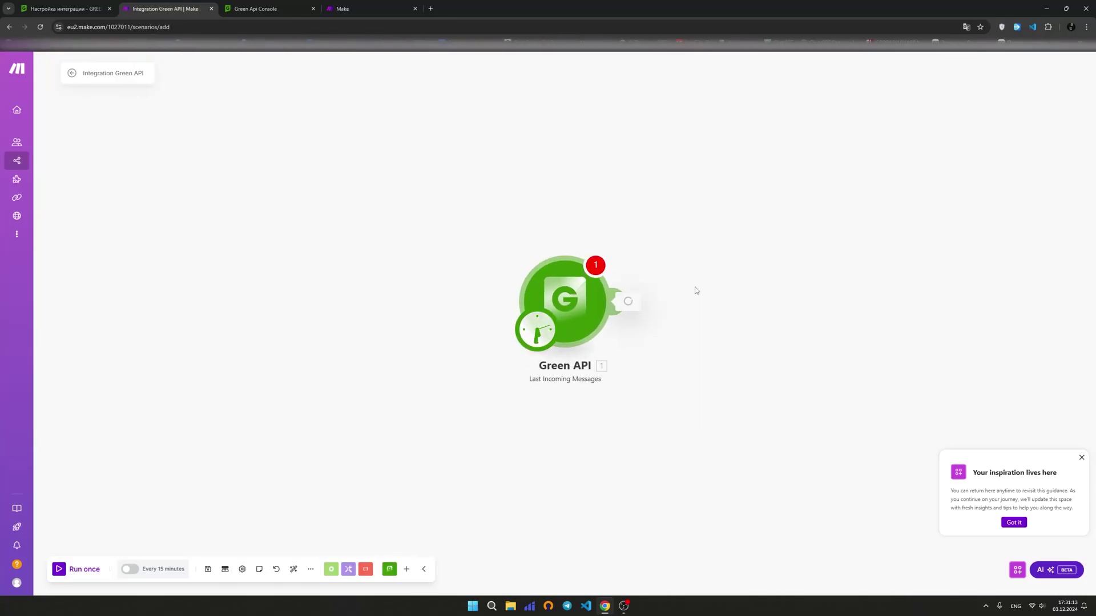
# - Create a Green API connection with the console's idInstance and apiTokenInstance values and save it
pyautogui.click(692, 298)
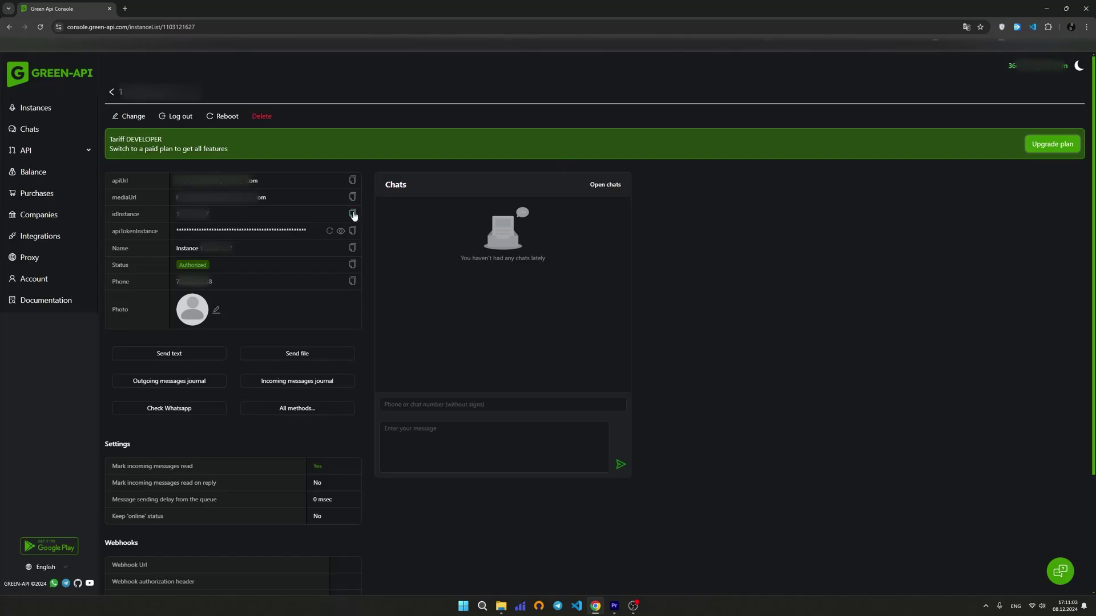
pyautogui.click(352, 214)
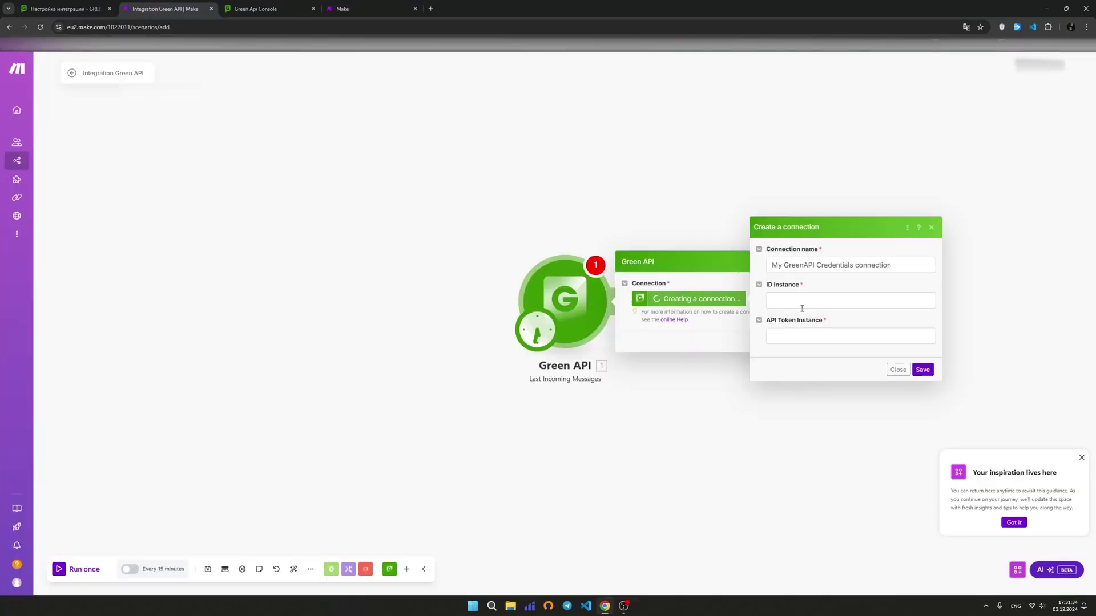
pyautogui.rightClick(805, 301)
pyautogui.click(827, 349)
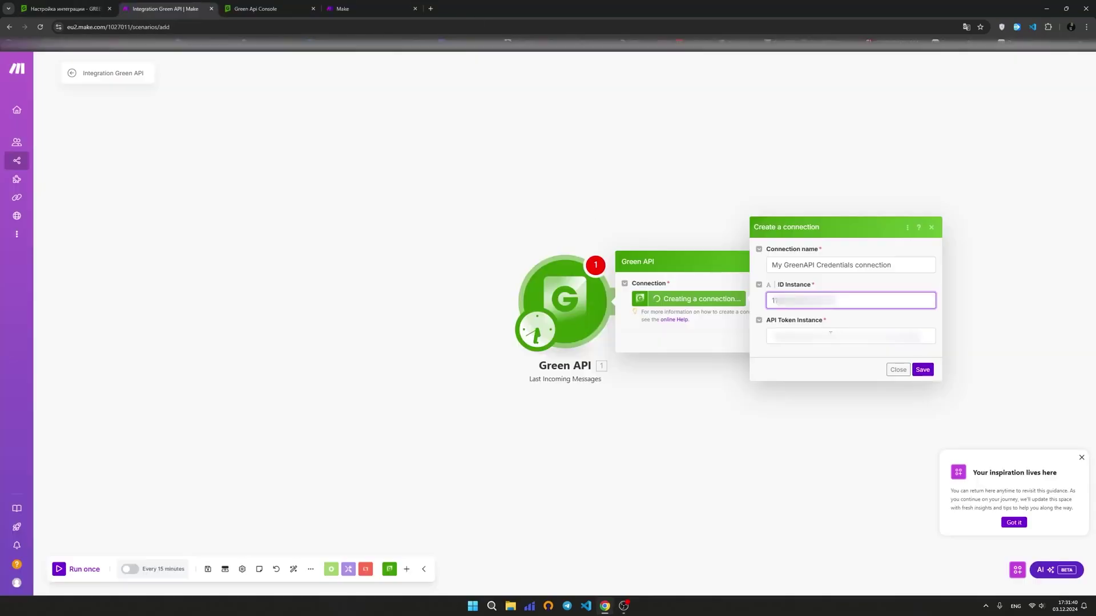
pyautogui.rightClick(823, 336)
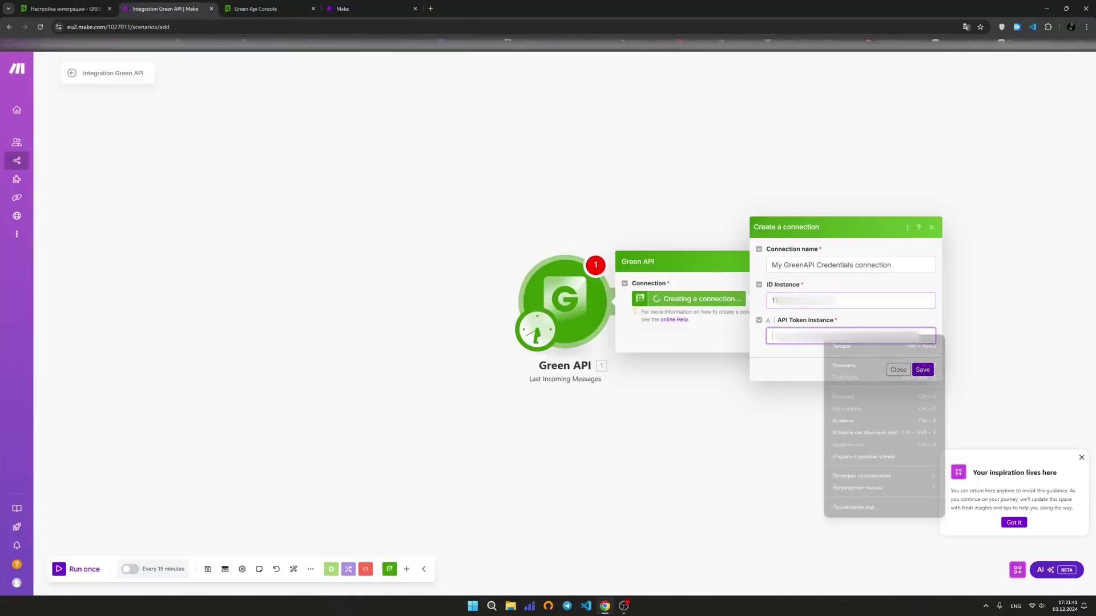
pyautogui.click(903, 378)
pyautogui.click(922, 371)
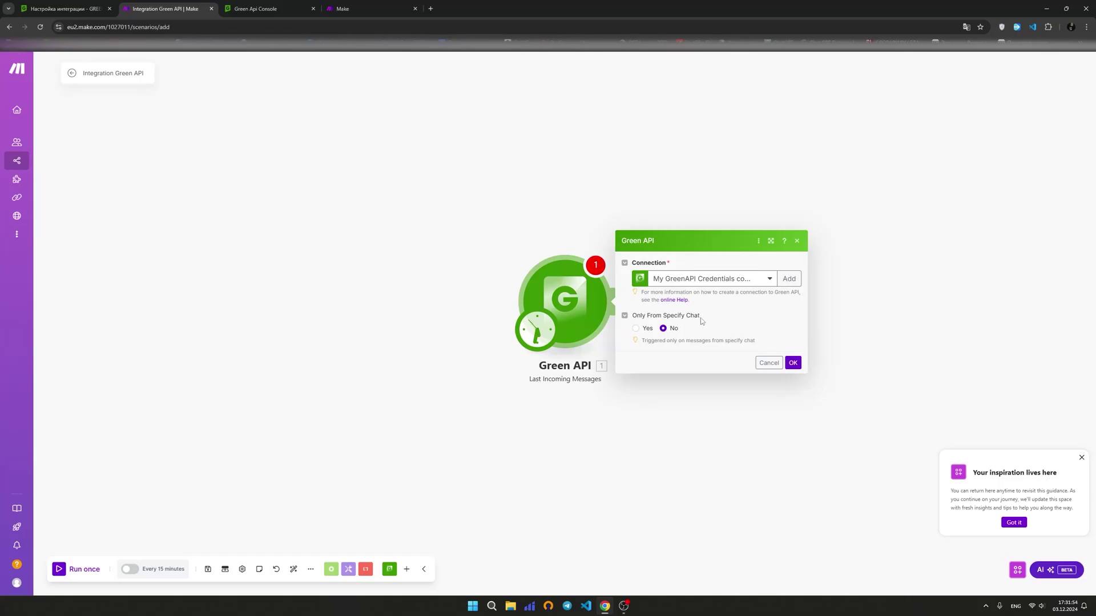
# - Confirm the trigger settings and run the scenario once, returning one incoming-message bundle
pyautogui.click(792, 363)
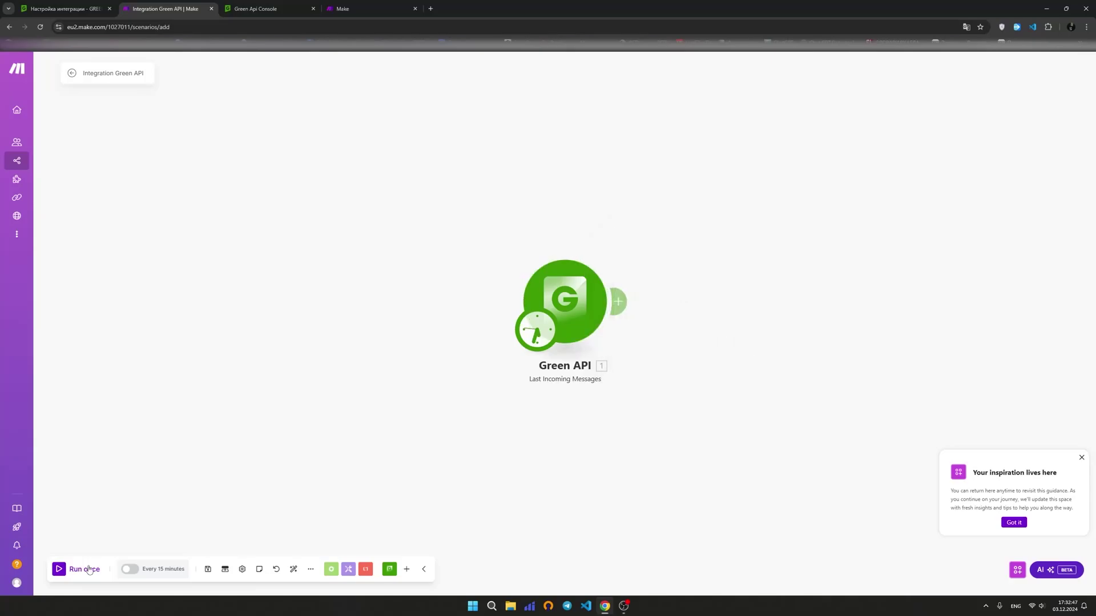
pyautogui.click(75, 569)
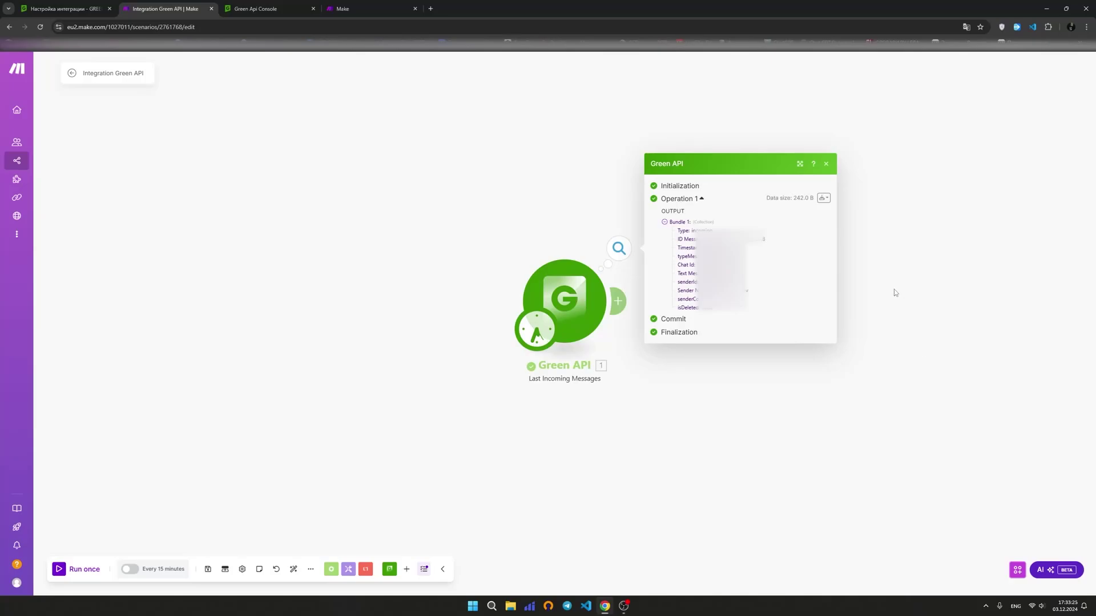
pyautogui.click(827, 166)
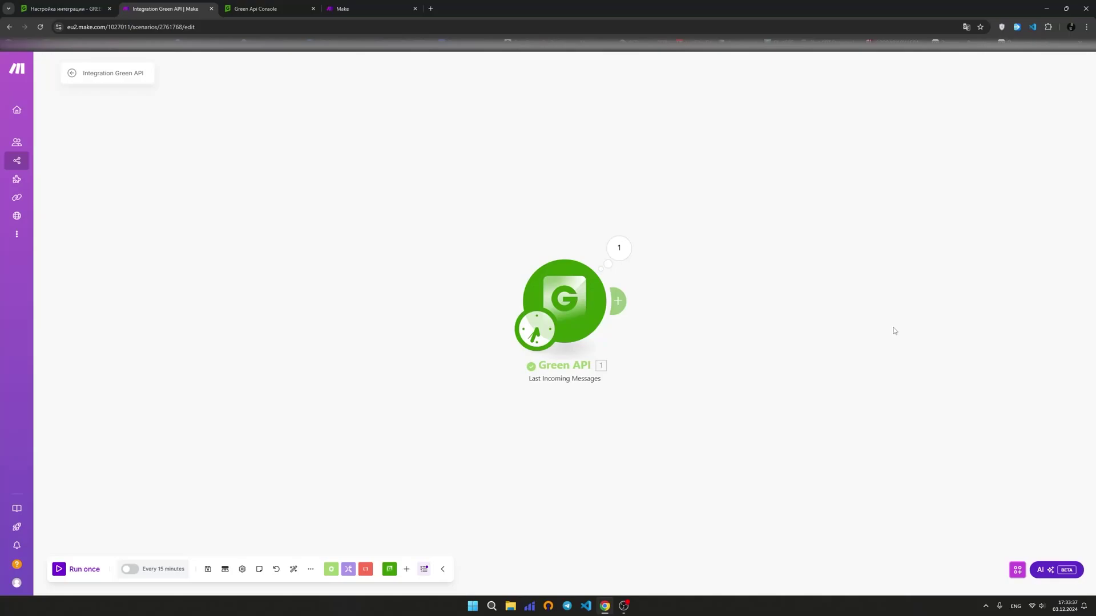
# - Add a Green API Send Message module linked after the trigger
pyautogui.click(618, 301)
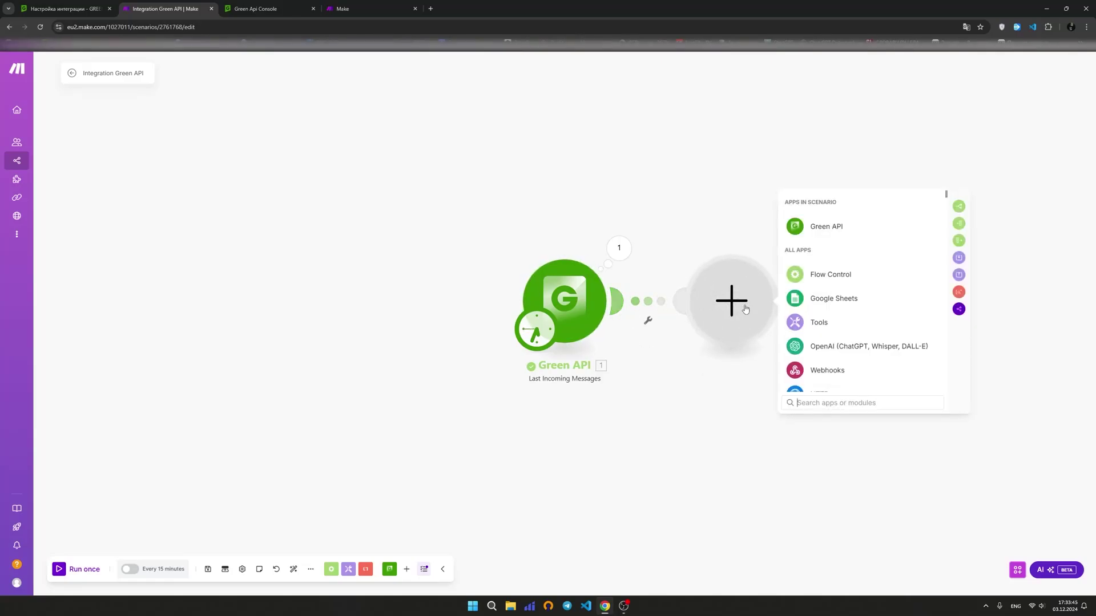
pyautogui.click(842, 225)
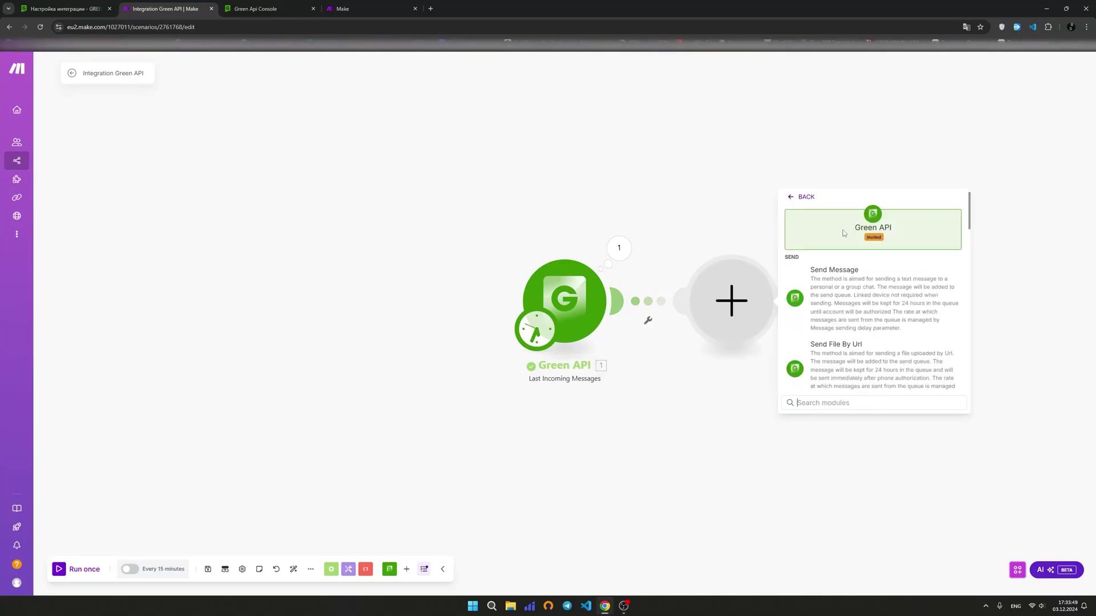
pyautogui.click(865, 282)
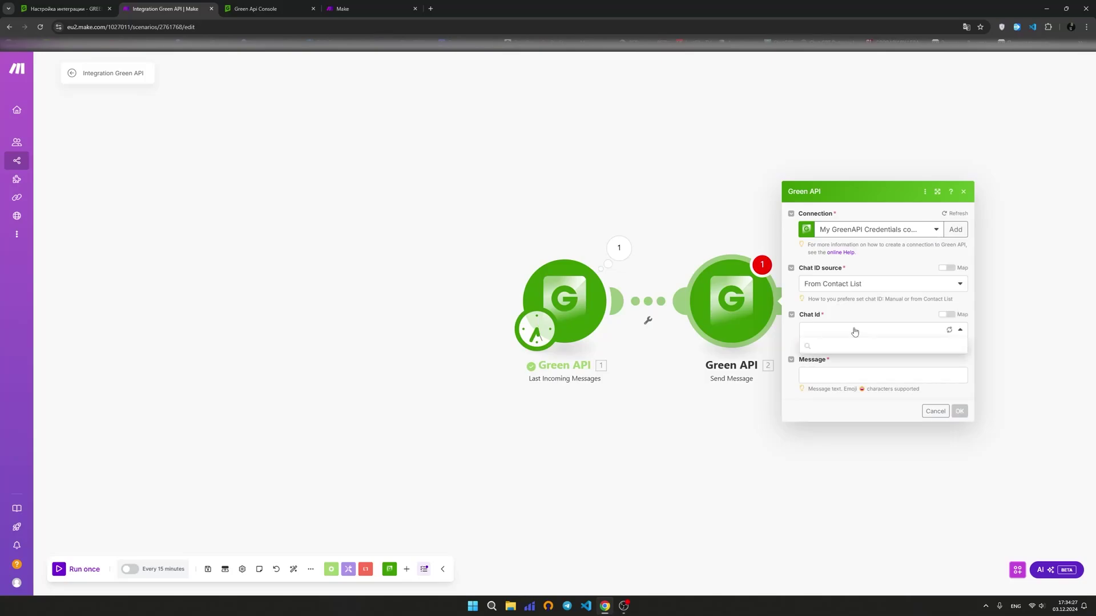
# - Send to a contact-list recipient, mapping all nine trigger fields, Type through isDeleted, into Message
pyautogui.click(854, 331)
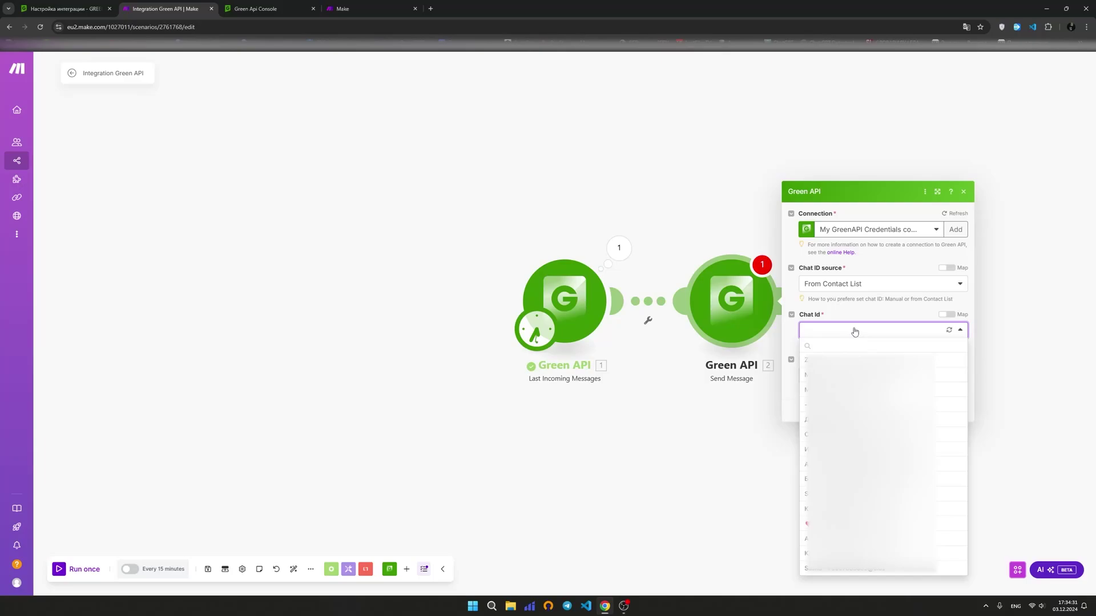
pyautogui.click(827, 539)
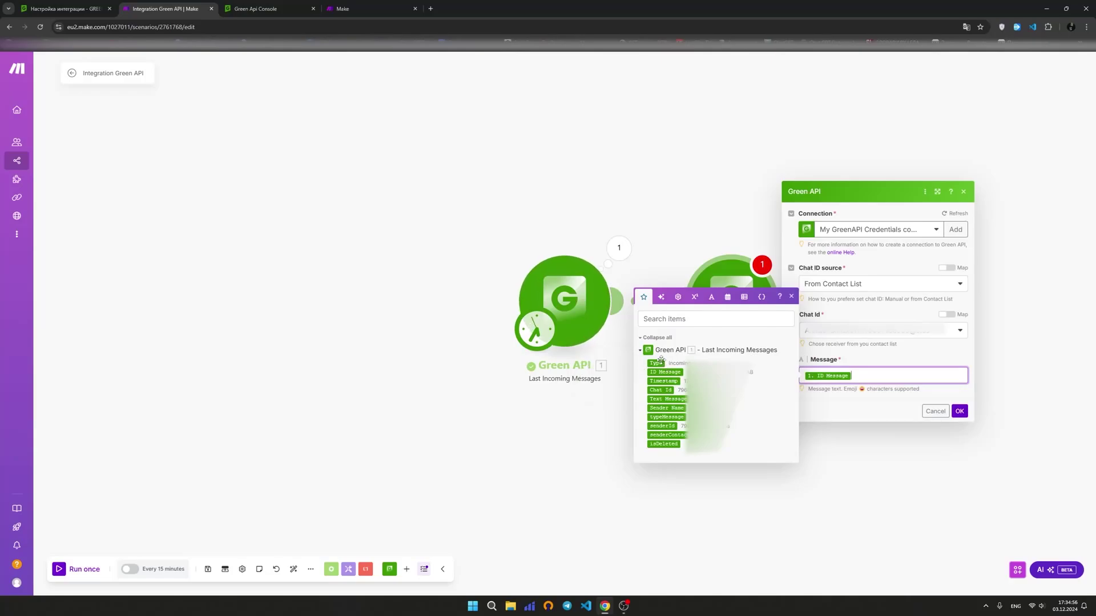
pyautogui.click(656, 363)
pyautogui.click(663, 380)
pyautogui.click(661, 390)
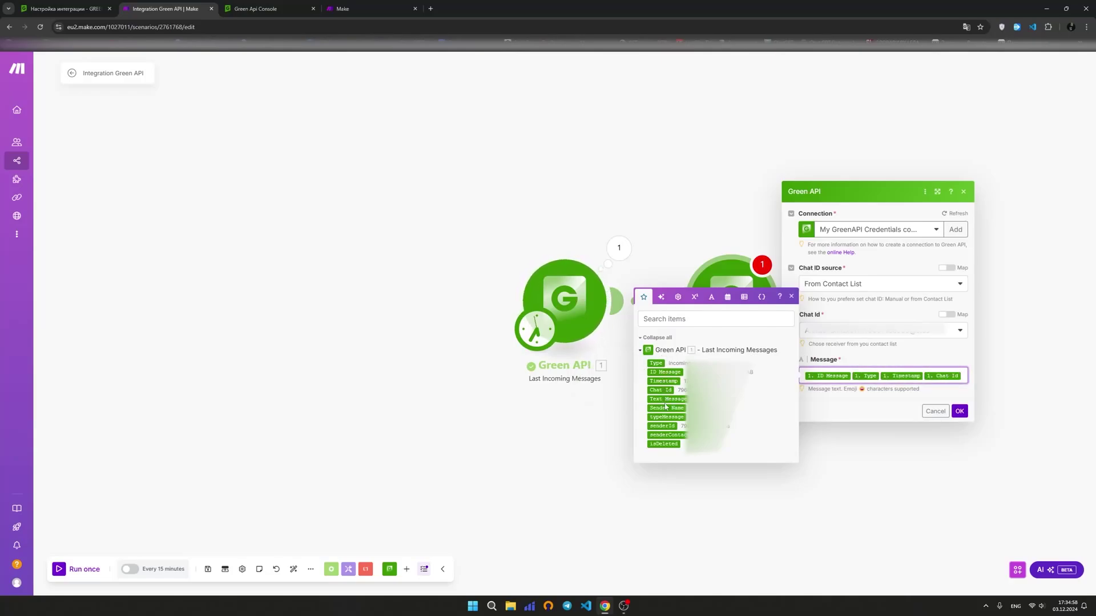
pyautogui.click(663, 399)
pyautogui.click(666, 408)
pyautogui.click(665, 417)
pyautogui.click(664, 427)
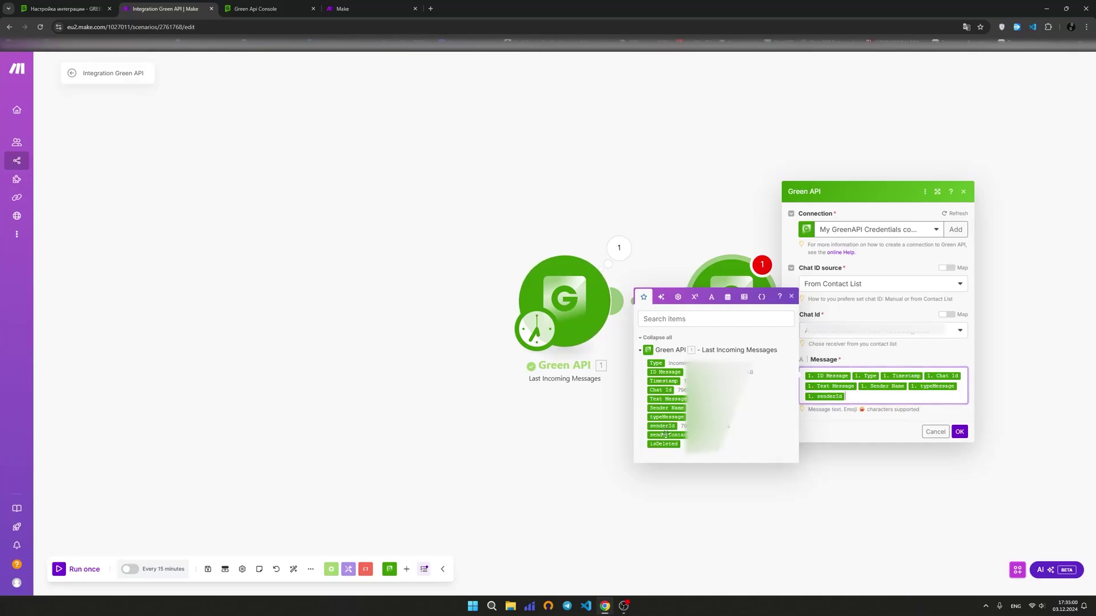
pyautogui.click(666, 435)
pyautogui.click(664, 444)
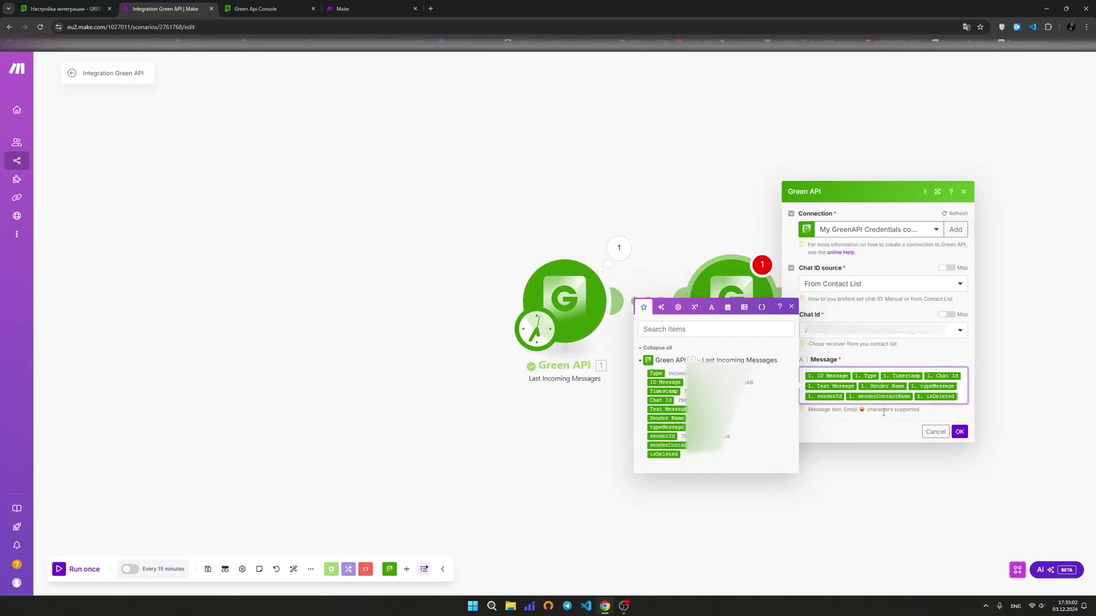
pyautogui.click(960, 432)
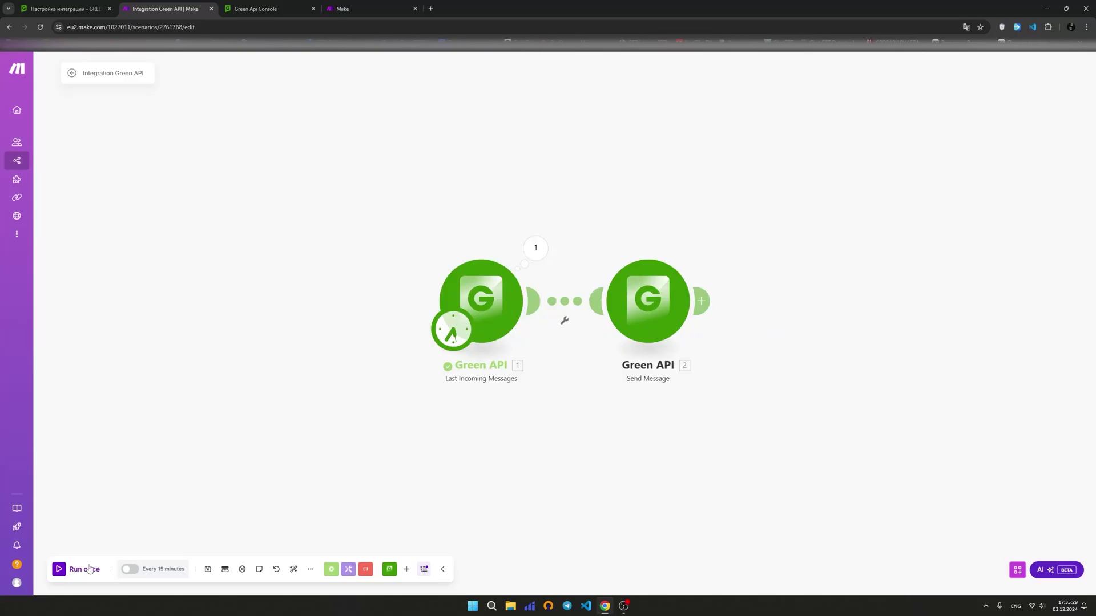
# - Run the two-module scenario once and inspect the Send Message result bubble
pyautogui.click(89, 569)
pyautogui.click(702, 248)
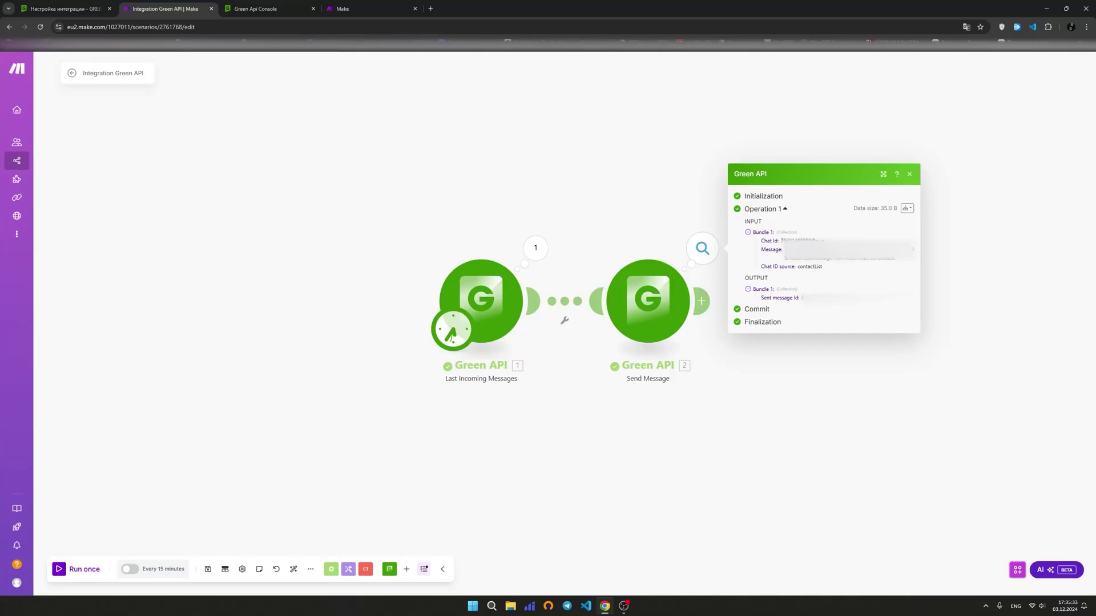